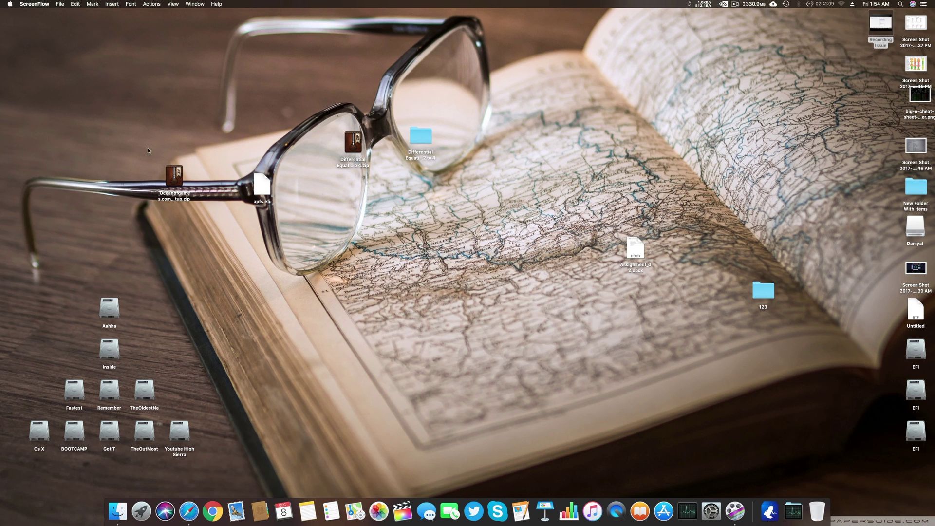
# Select the six desktop files and shift them further right
pyautogui.moveTo(137, 81); pyautogui.dragTo(799, 364)
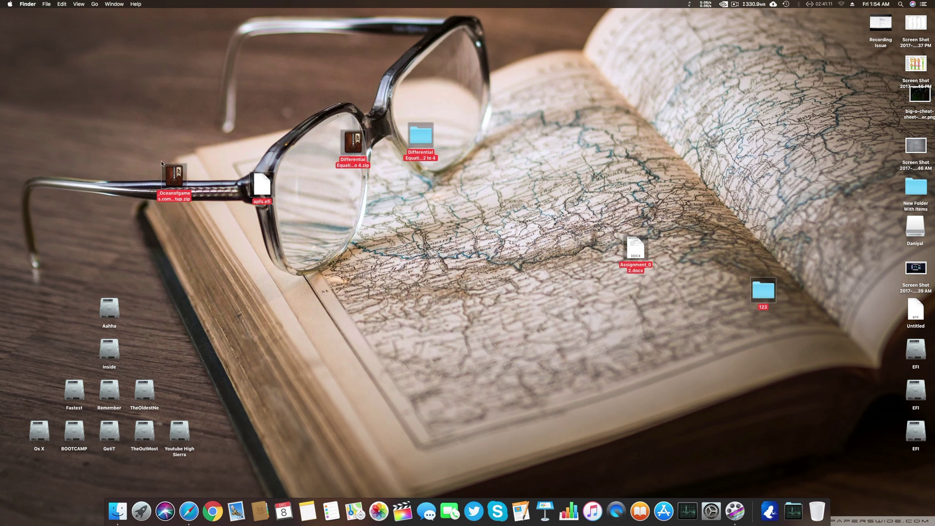
pyautogui.moveTo(162, 164); pyautogui.dragTo(339, 167)
pyautogui.click(513, 295)
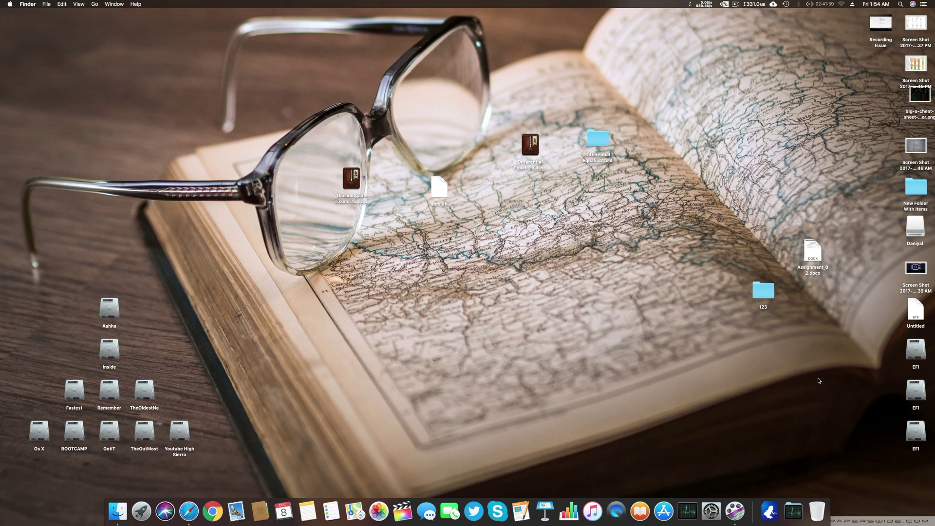
# Eject the three EFI drives from the desktop
pyautogui.moveTo(850, 343); pyautogui.dragTo(933, 458)
pyautogui.rightClick(921, 362)
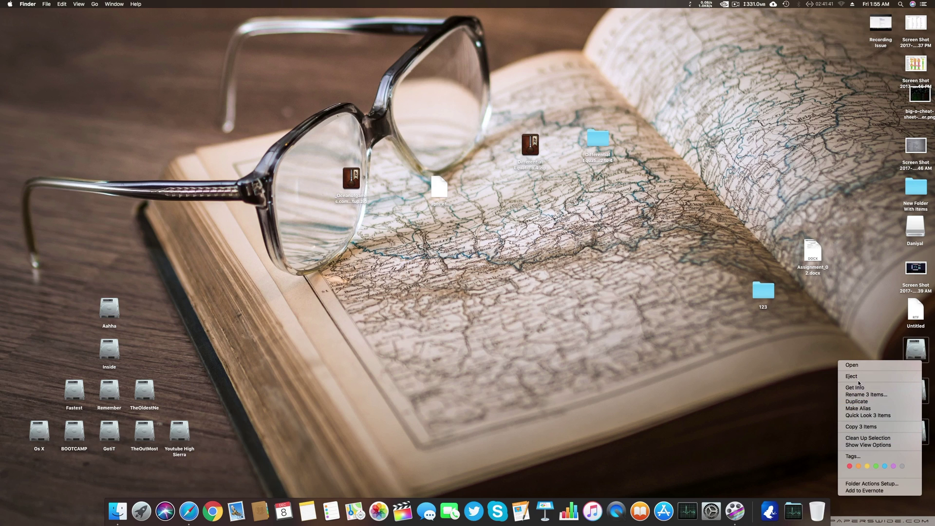
pyautogui.click(856, 376)
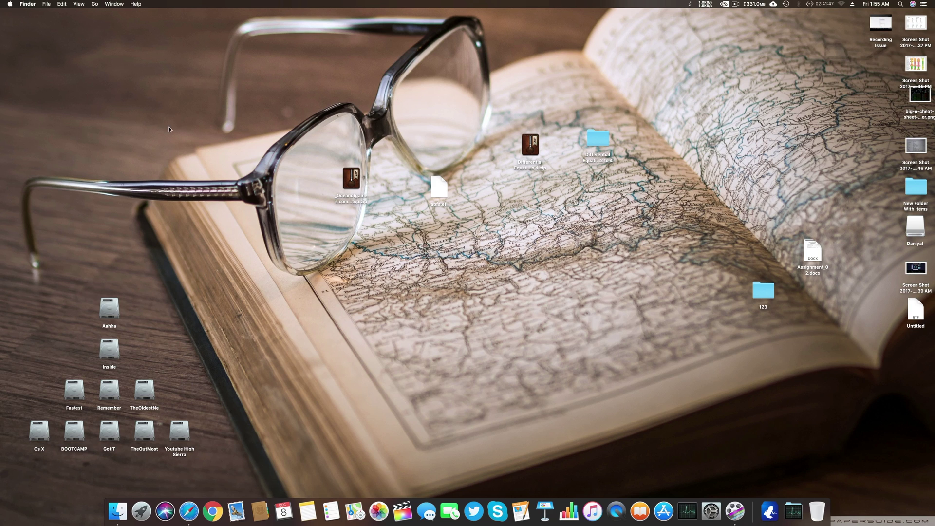
# Move the remaining drive left, and group the loose desktop files into a new folder below it
pyautogui.moveTo(915, 229); pyautogui.dragTo(34, 236)
pyautogui.moveTo(325, 24); pyautogui.dragTo(823, 231)
pyautogui.rightClick(890, 317)
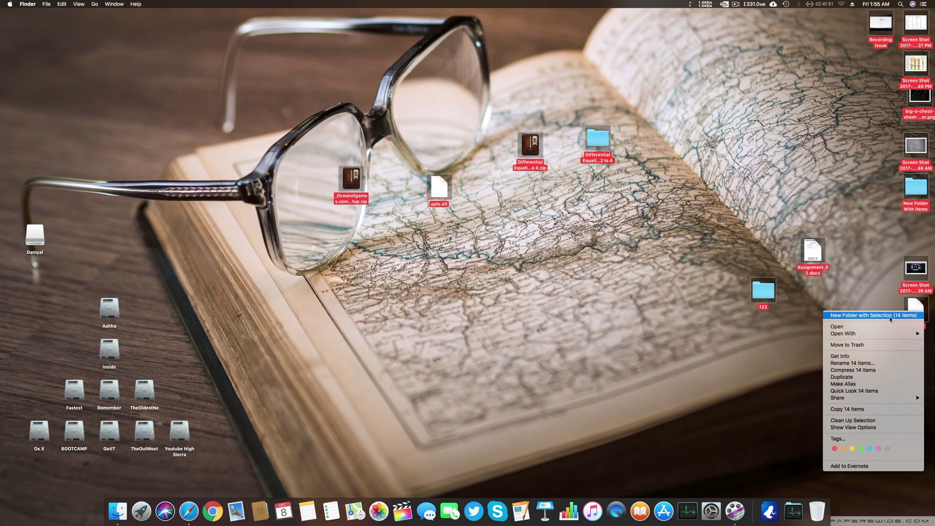
pyautogui.click(888, 317)
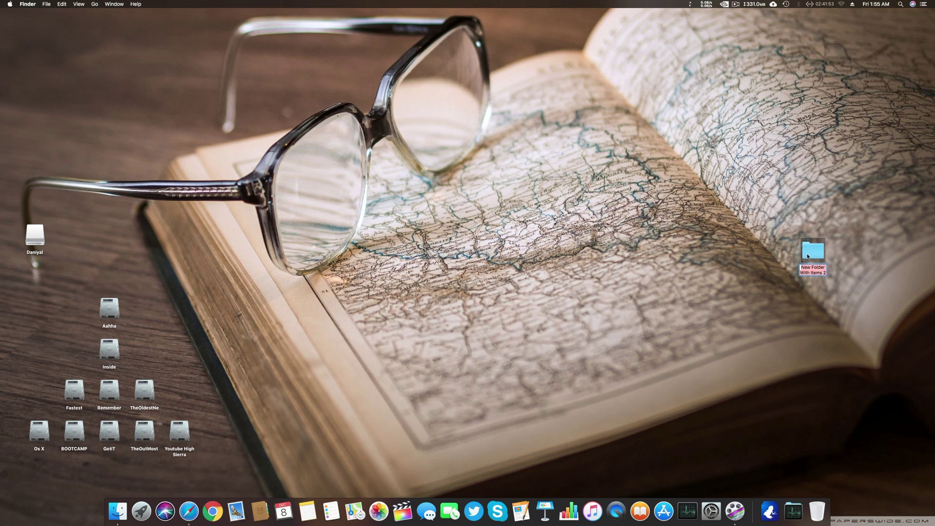
pyautogui.moveTo(808, 255); pyautogui.dragTo(33, 273)
# Drag Lilu.kext, FakeSMC.kext and apfs.efi from the Downloads stack onto the desktop in a row
pyautogui.click(222, 209)
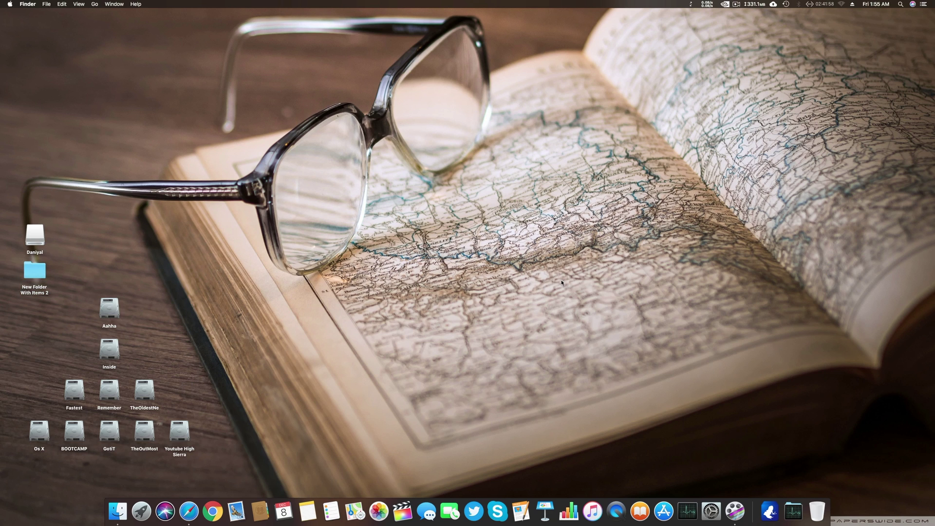
pyautogui.click(769, 520)
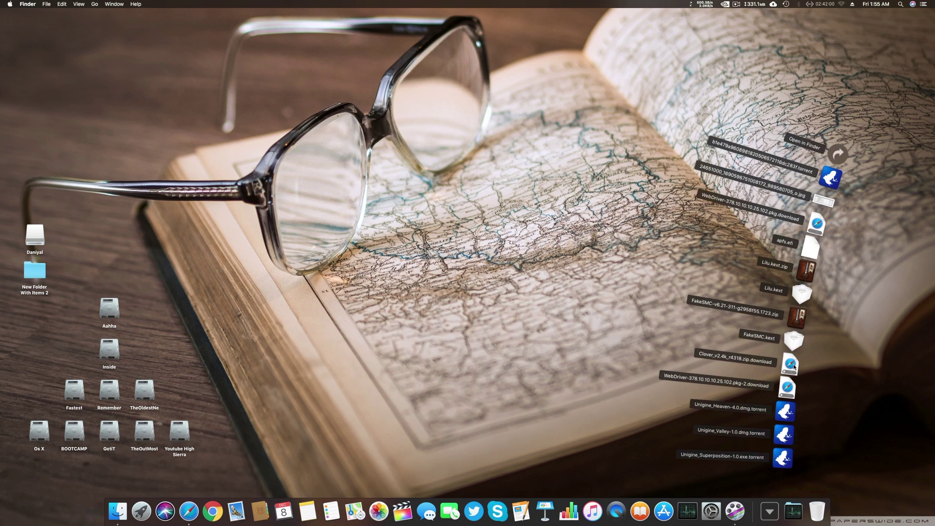
pyautogui.click(519, 214)
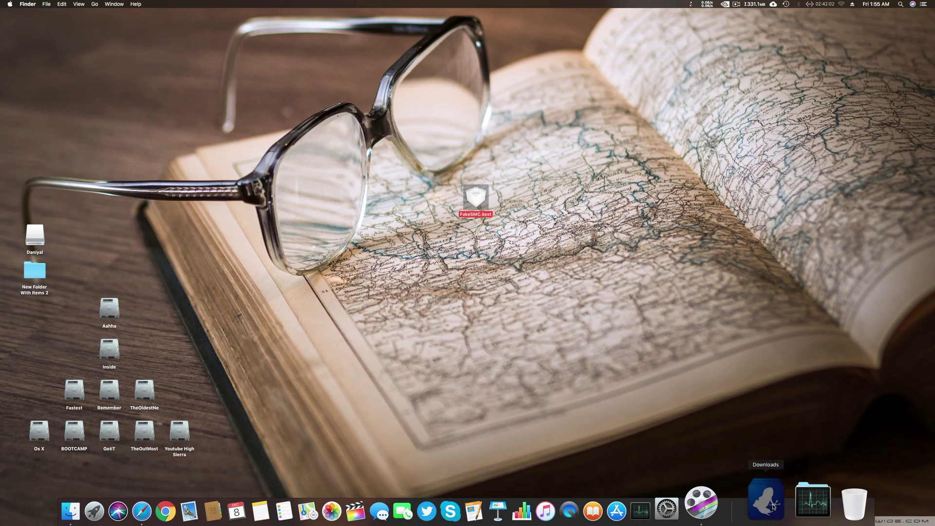
pyautogui.click(762, 494)
pyautogui.moveTo(818, 273); pyautogui.dragTo(413, 200)
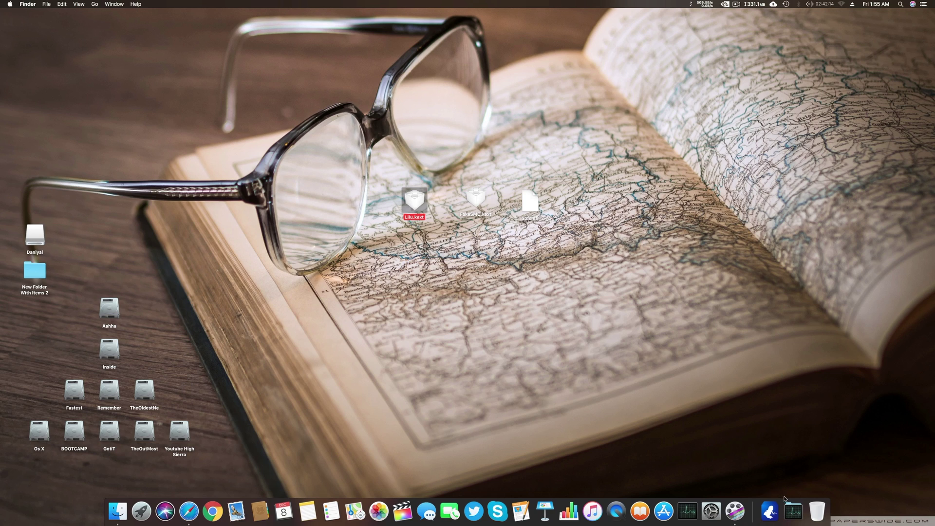
pyautogui.moveTo(476, 201); pyautogui.dragTo(452, 201)
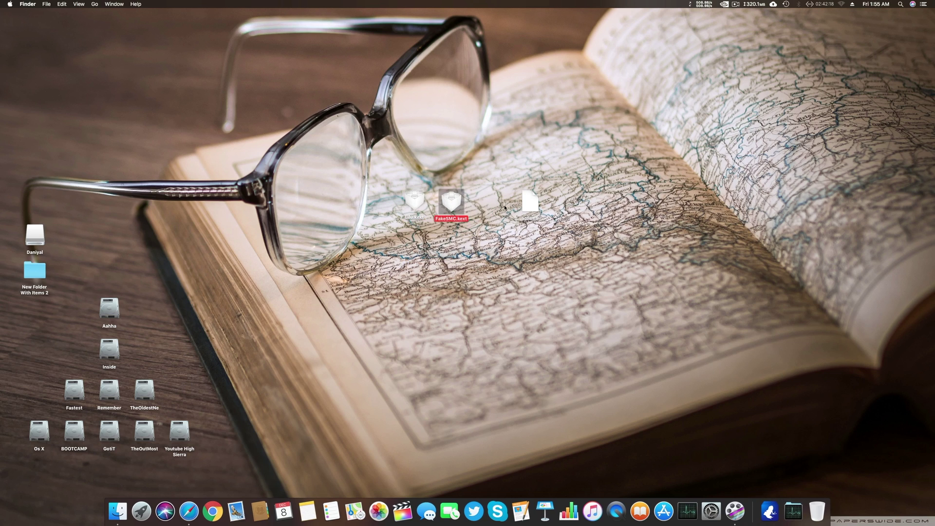
pyautogui.moveTo(529, 202); pyautogui.dragTo(488, 203)
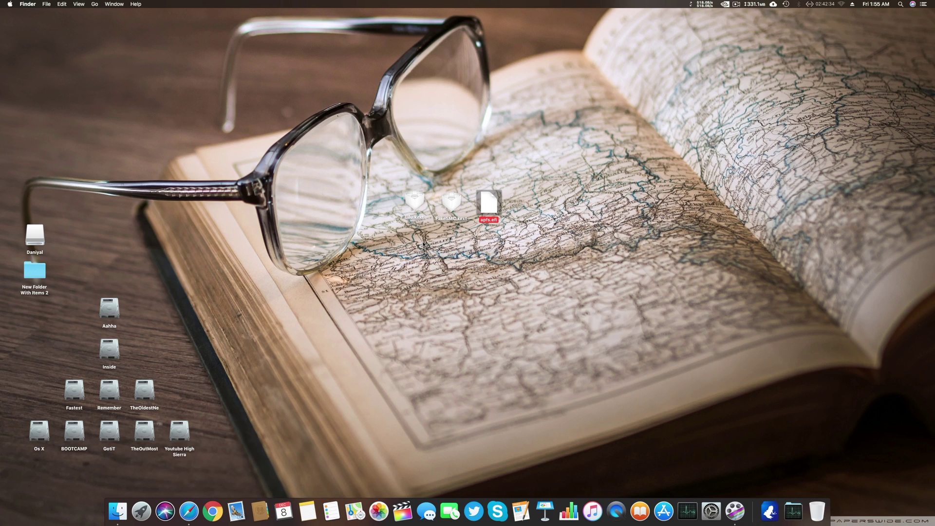
pyautogui.click(679, 108)
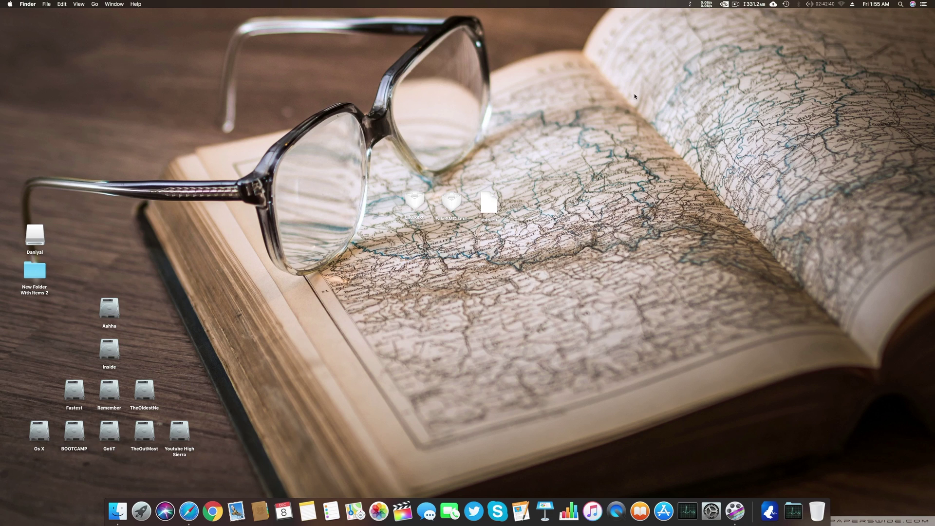
pyautogui.click(188, 511)
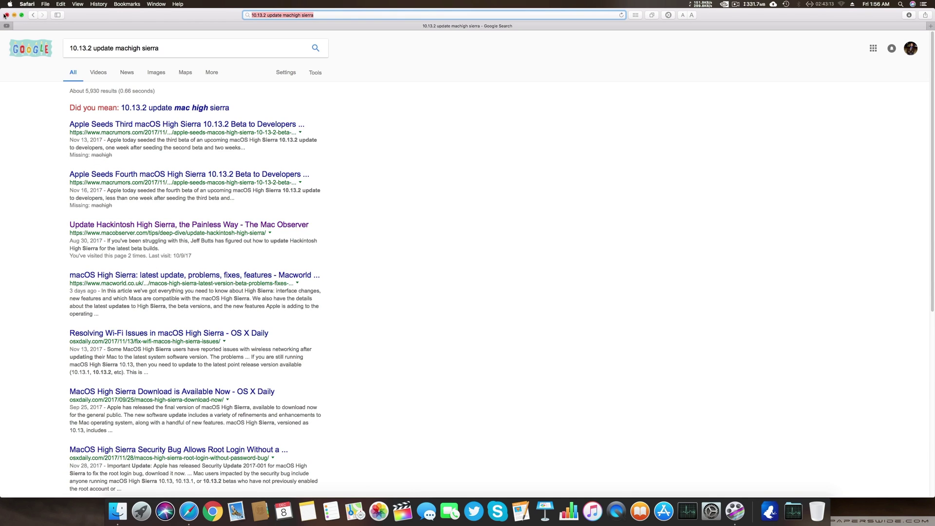
pyautogui.click(6, 15)
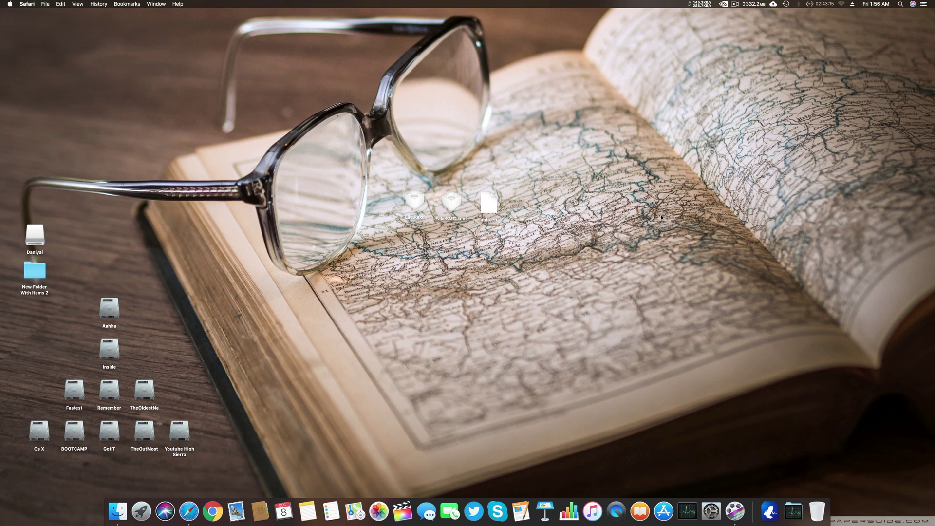
pyautogui.click(417, 204)
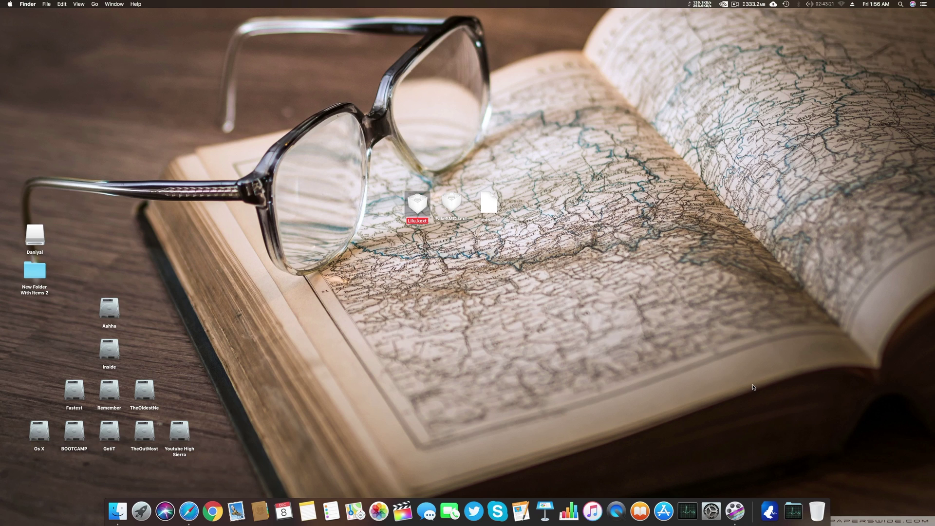
# Launch Clover Configurator via Spotlight and open disk0s1's EFI partition in Finder
pyautogui.press('super+space')
pyautogui.write('clover')
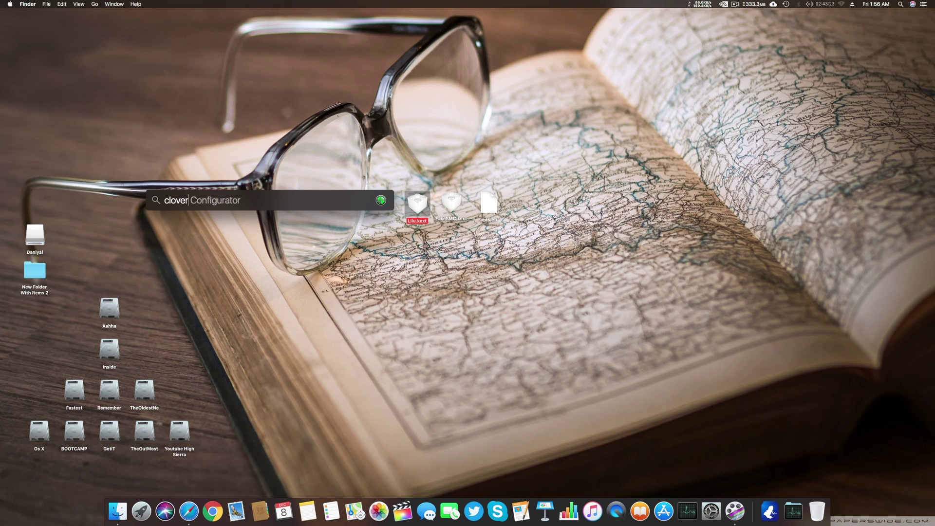
pyautogui.press('Return')
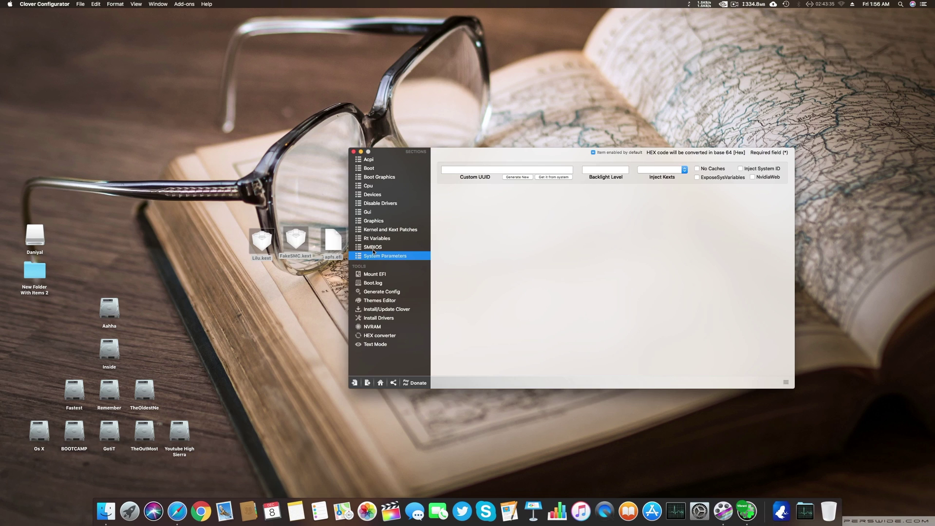
pyautogui.click(374, 247)
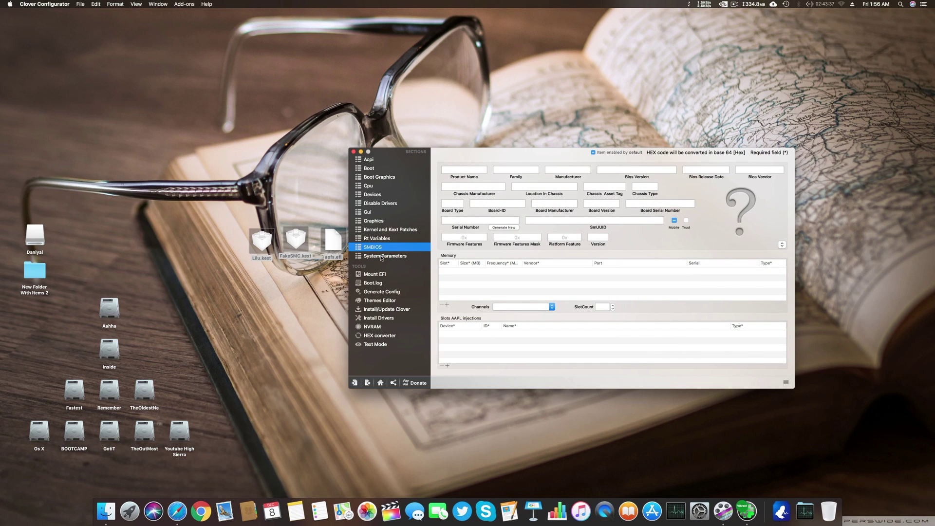
pyautogui.click(380, 383)
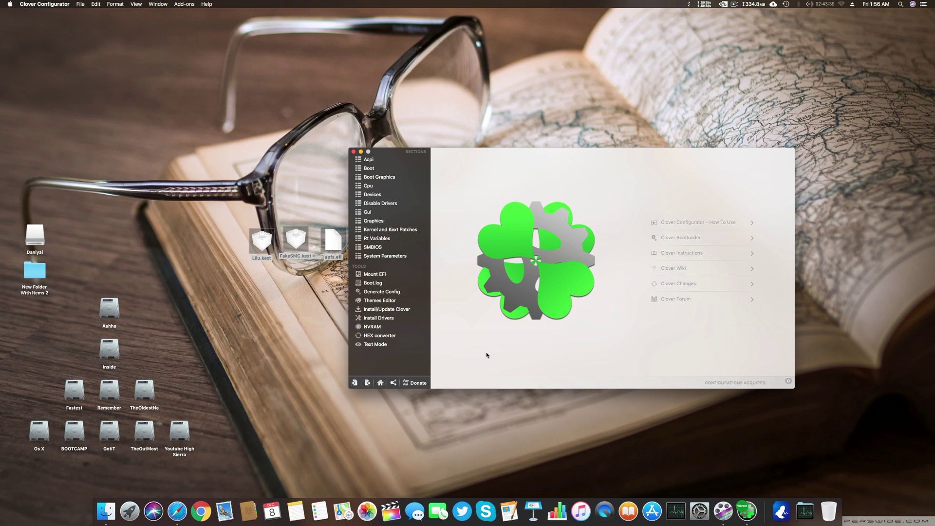
pyautogui.click(385, 275)
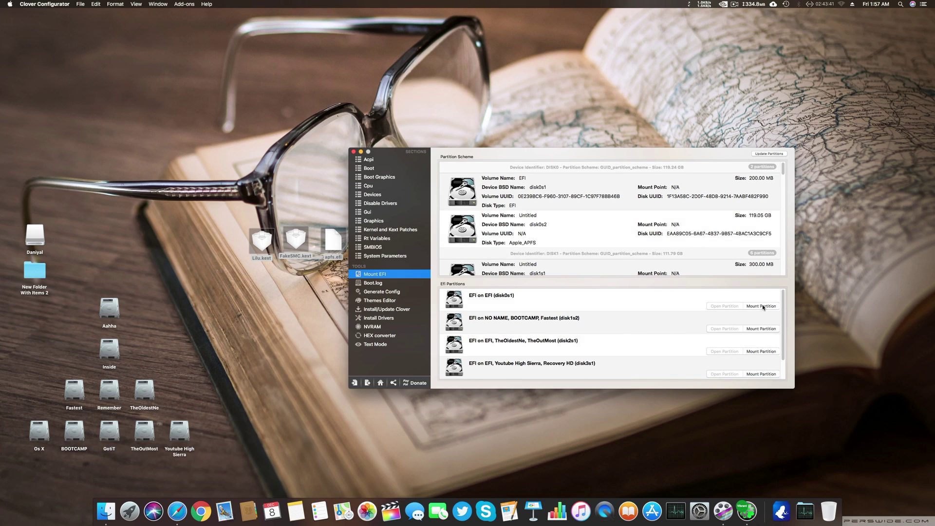
pyautogui.click(724, 307)
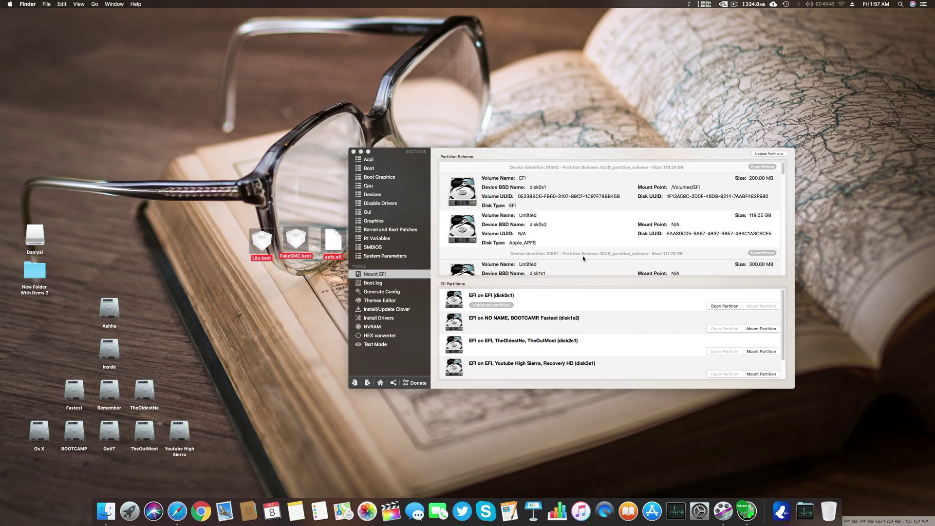
# Go to EFI/CLOVER/drivers64UEFI and replace the old apfs.efi with the desktop copy
pyautogui.doubleClick(423, 214)
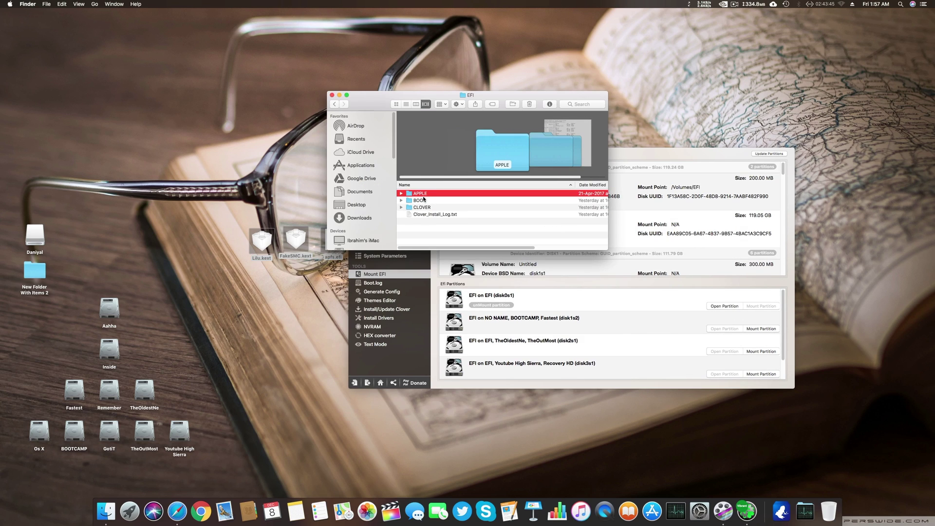
pyautogui.doubleClick(422, 208)
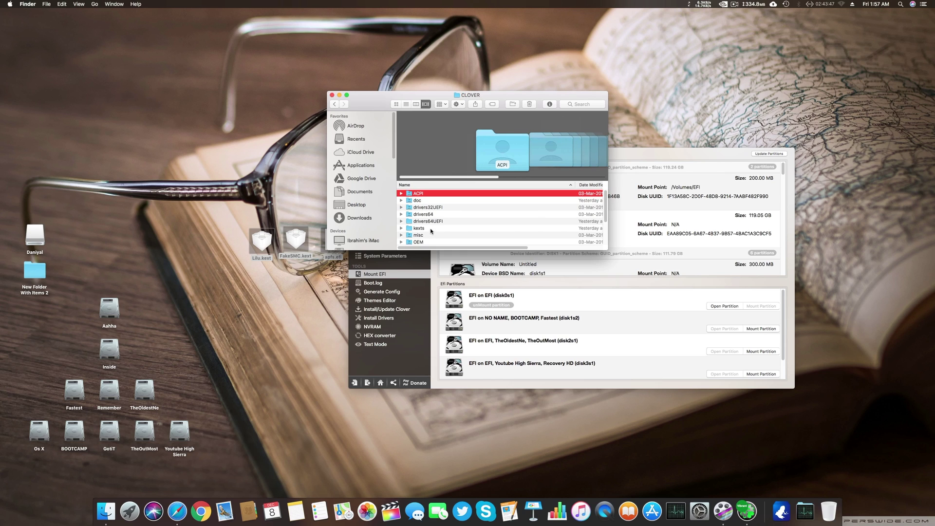
pyautogui.doubleClick(436, 222)
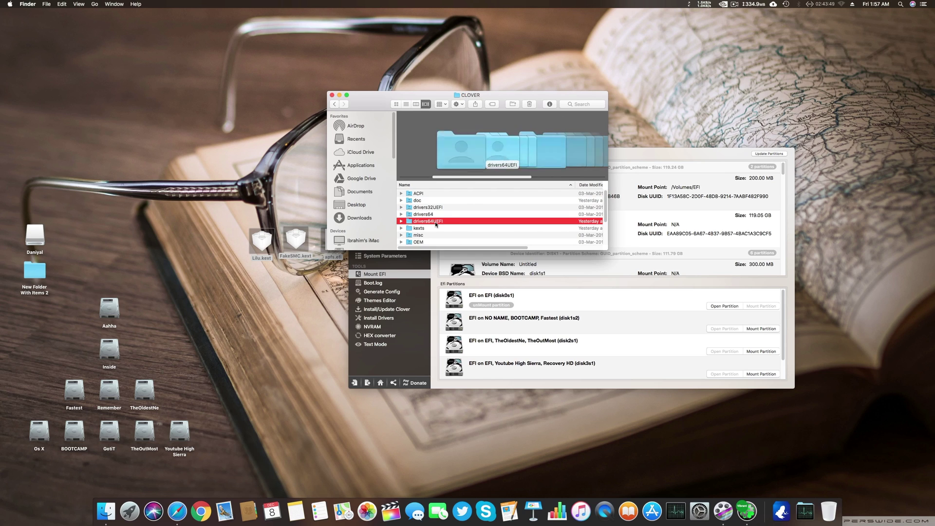
pyautogui.moveTo(309, 314); pyautogui.dragTo(430, 212)
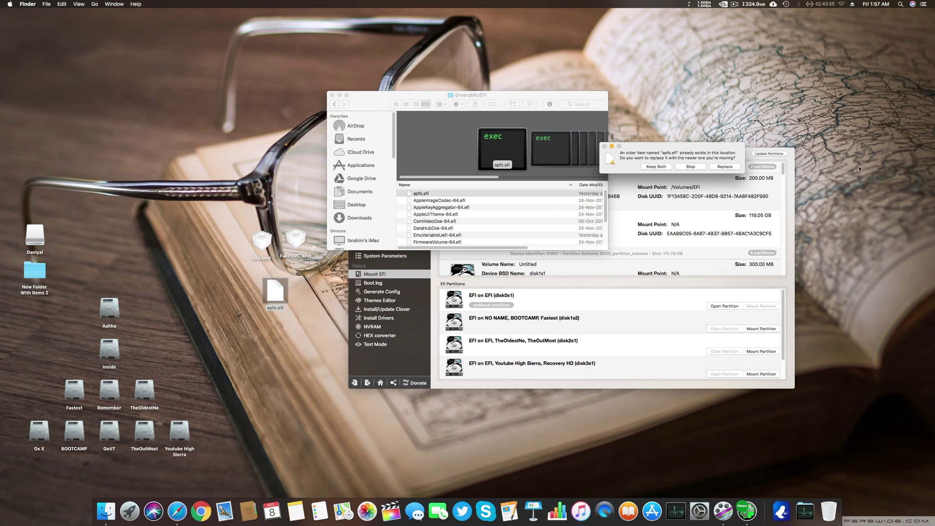
pyautogui.click(725, 167)
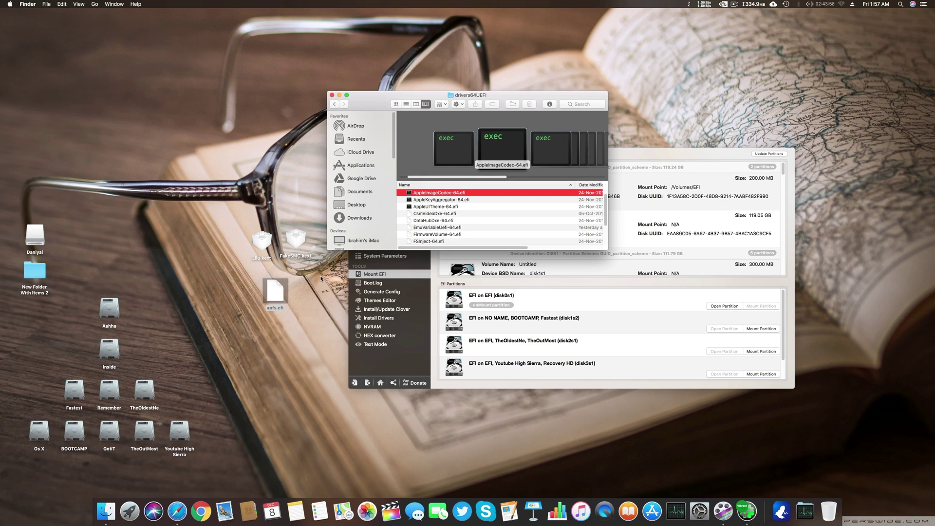
# Replace Lilu.kext and FakeSMC.kext in the 10.13 kexts folder with the new desktop copies
pyautogui.click(335, 104)
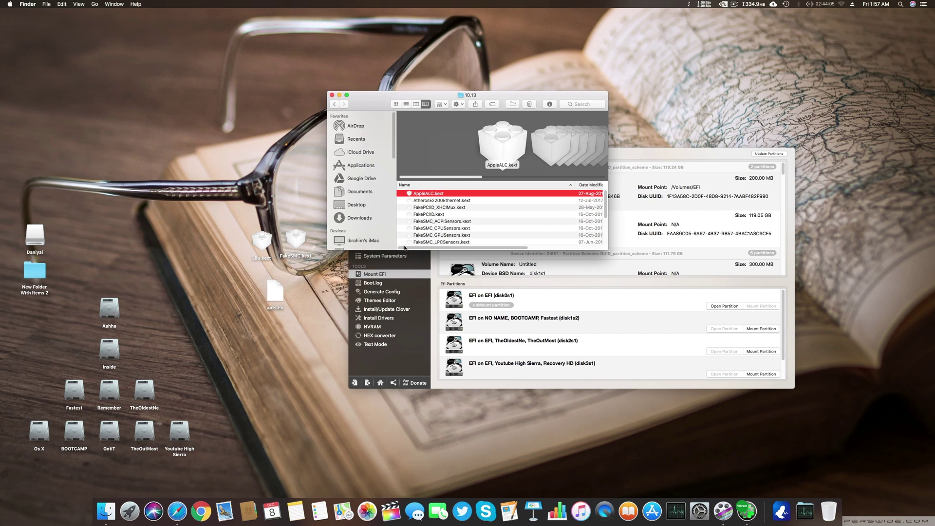
pyautogui.moveTo(240, 200); pyautogui.dragTo(438, 212)
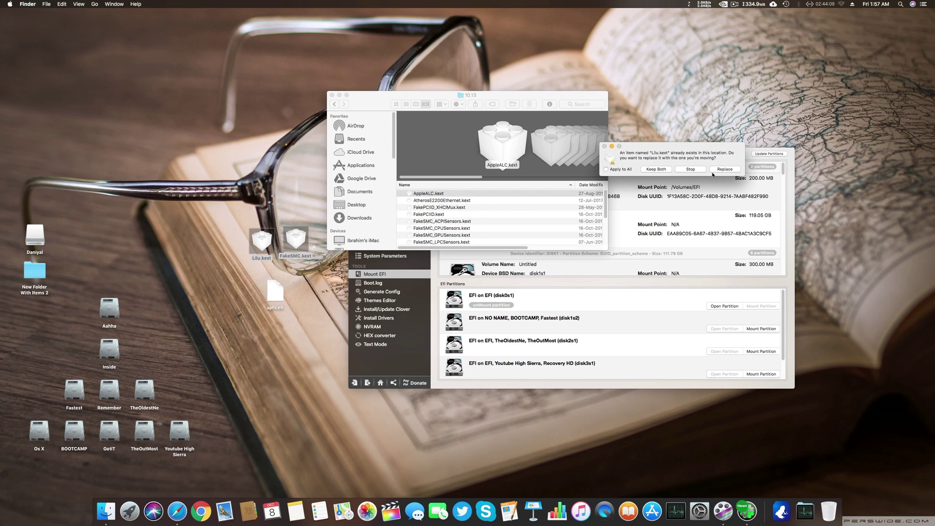
pyautogui.click(716, 170)
pyautogui.click(715, 170)
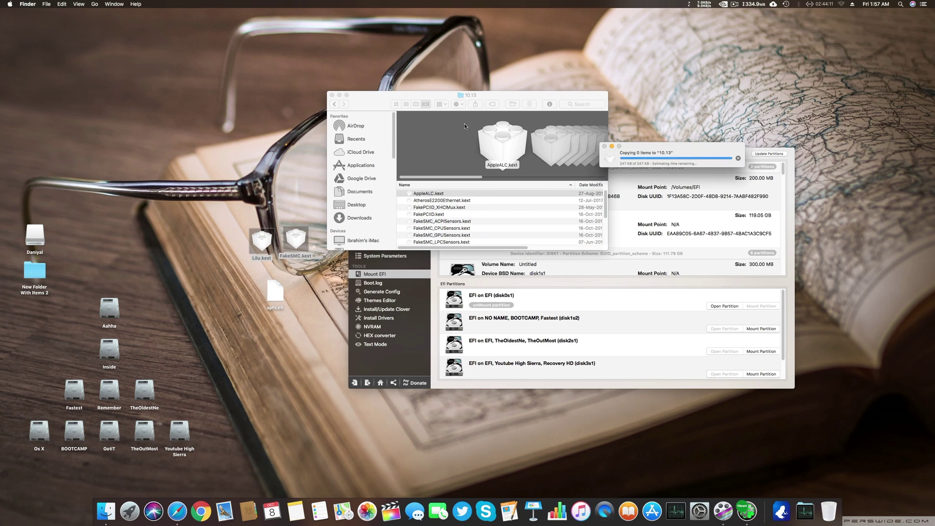
# Replace both kexts in the Other kexts folder too, then close the Finder window
pyautogui.press('super+Up')
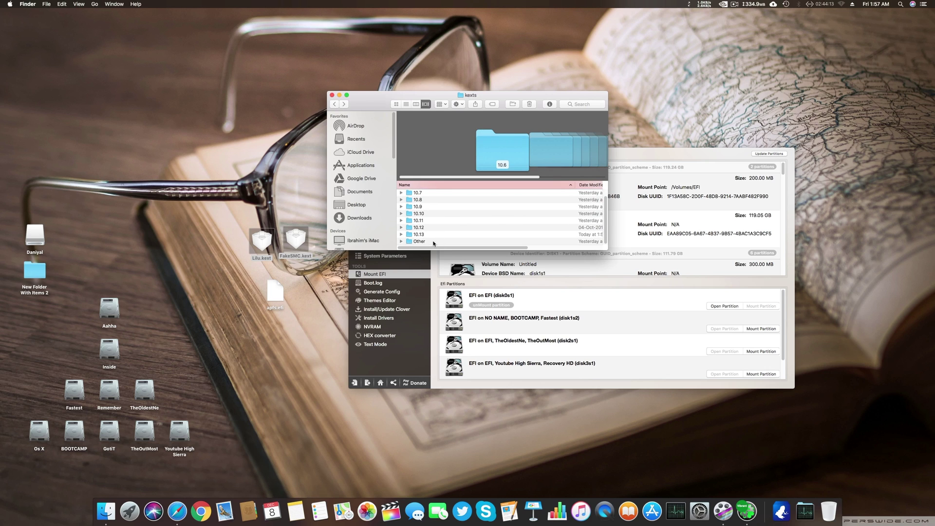
pyautogui.click(433, 241)
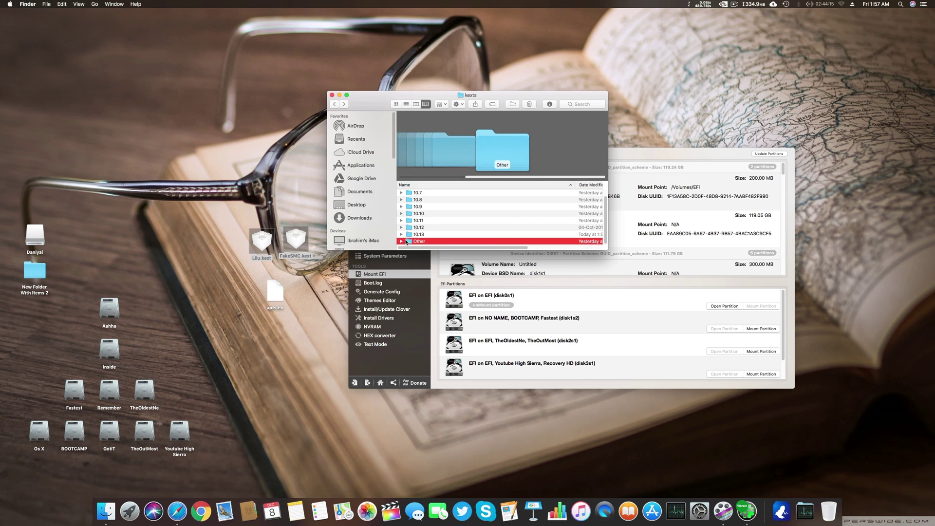
pyautogui.doubleClick(407, 242)
pyautogui.moveTo(262, 240); pyautogui.dragTo(487, 224)
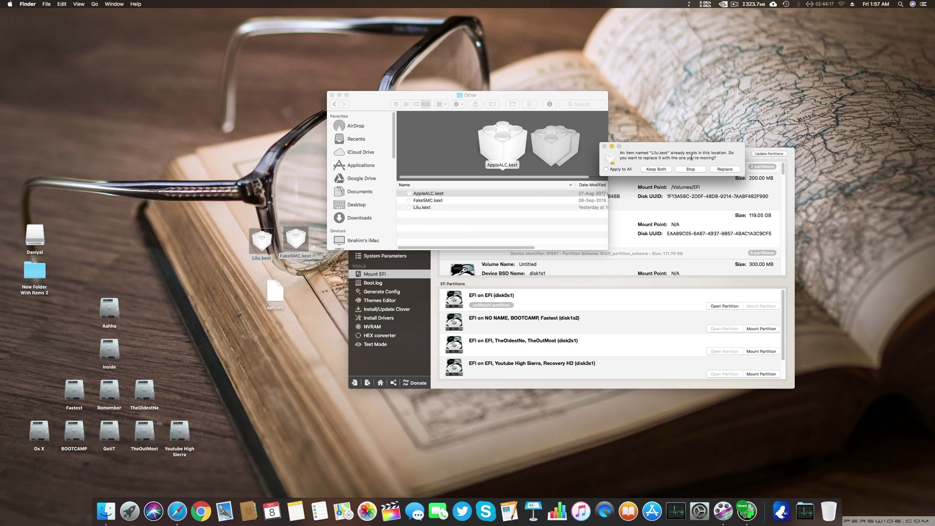
pyautogui.click(718, 169)
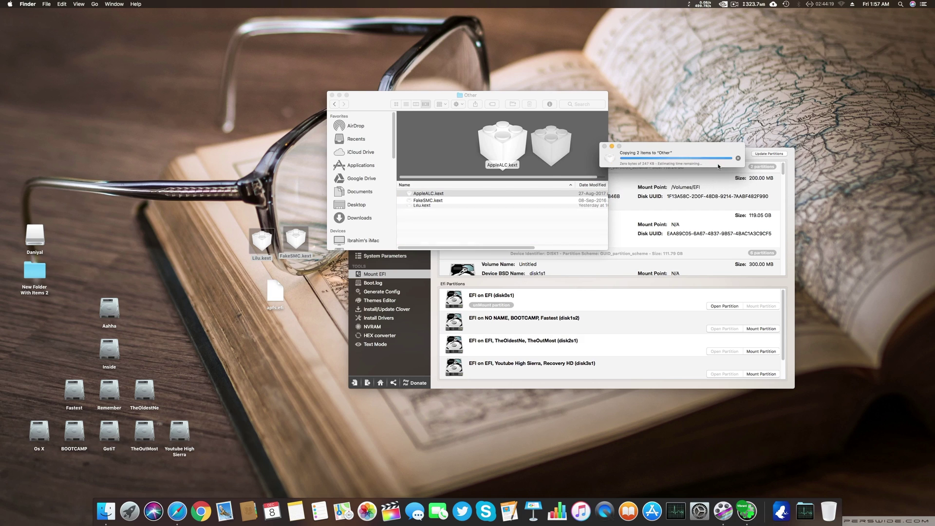
pyautogui.click(332, 95)
pyautogui.press('super+space')
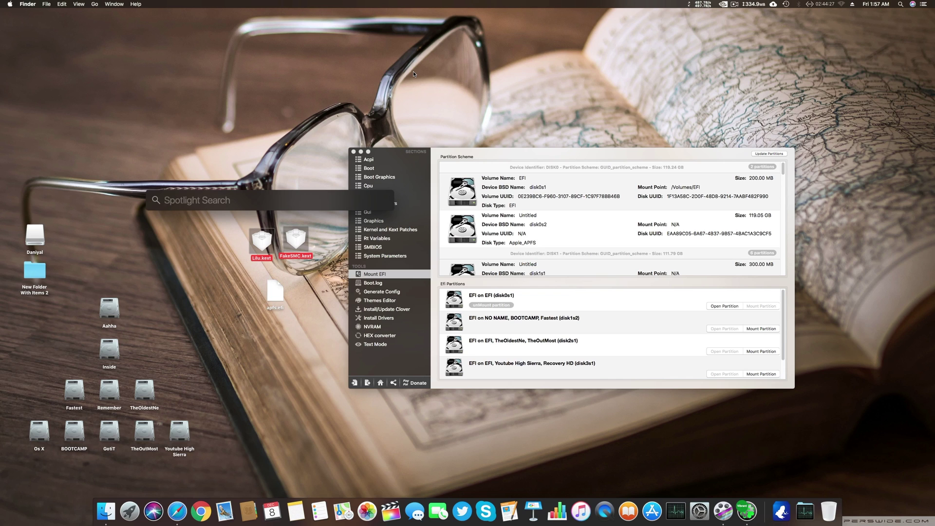
# Find and launch Clover_v2.4k_r4318.pkg through Spotlight
pyautogui.write('clo')
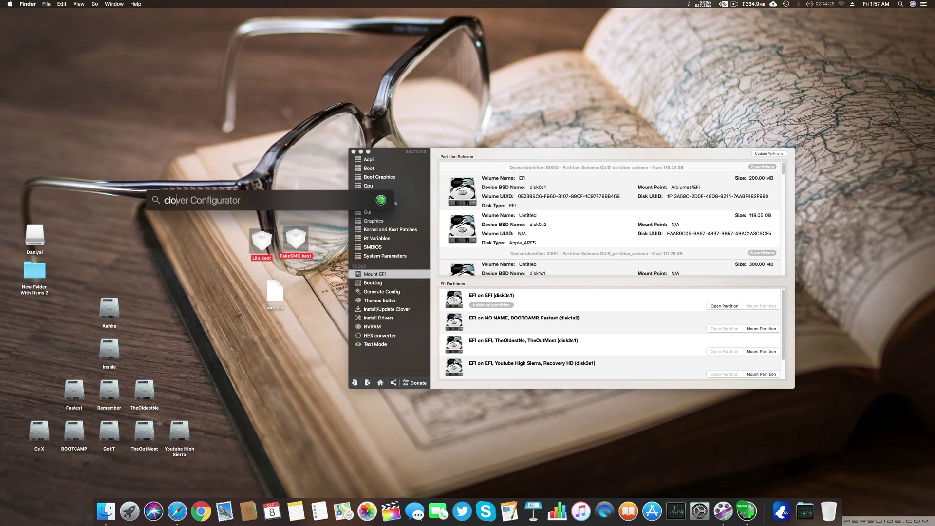
pyautogui.write('ver 431')
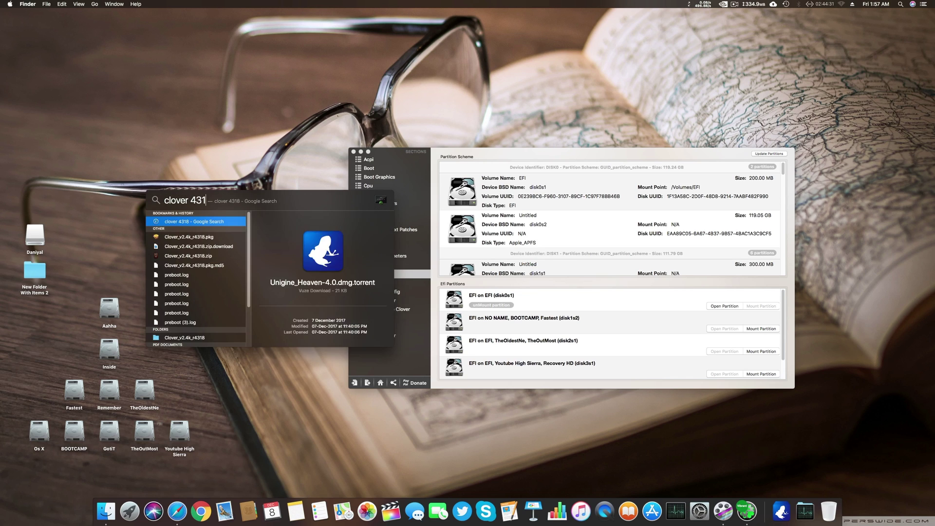
pyautogui.write('8')
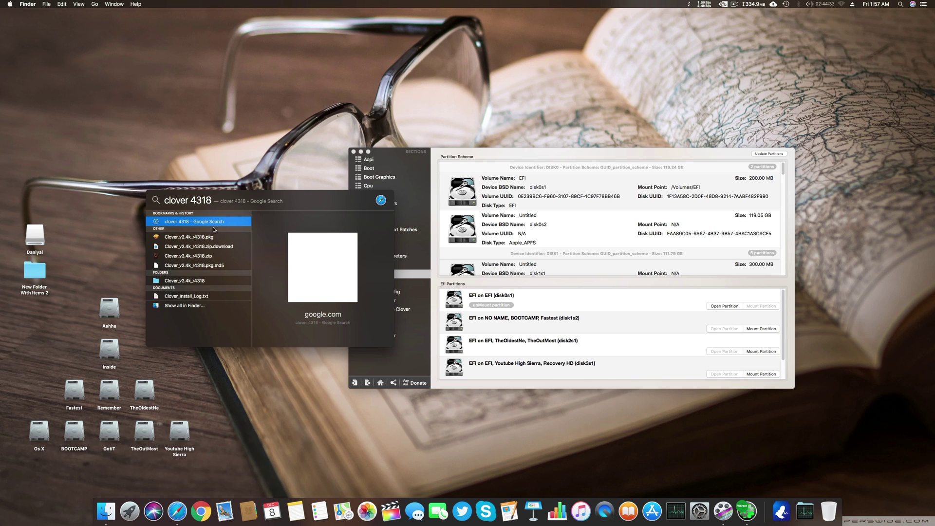
pyautogui.press('Down')
pyautogui.click(203, 238)
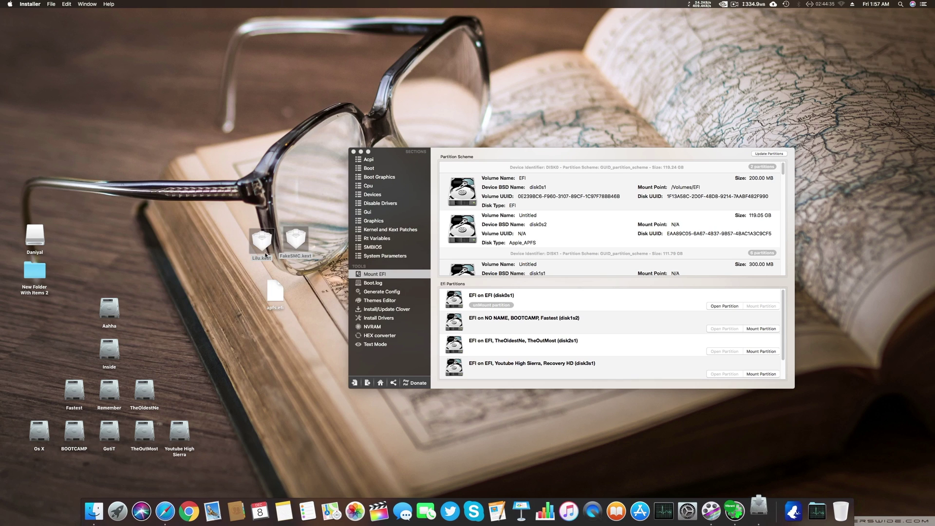
# Run a customized Clover install on Os X, authorizing it with the admin password
pyautogui.click(558, 297)
pyautogui.click(567, 300)
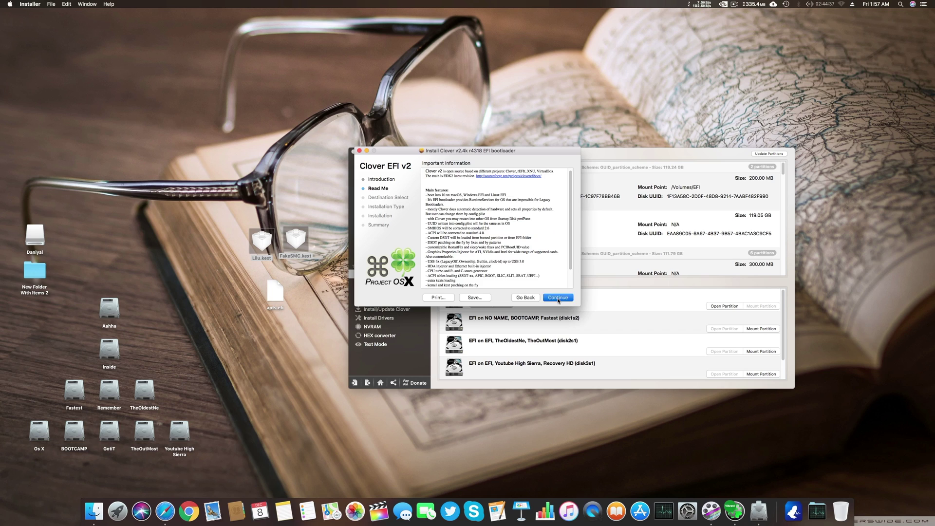
pyautogui.click(439, 297)
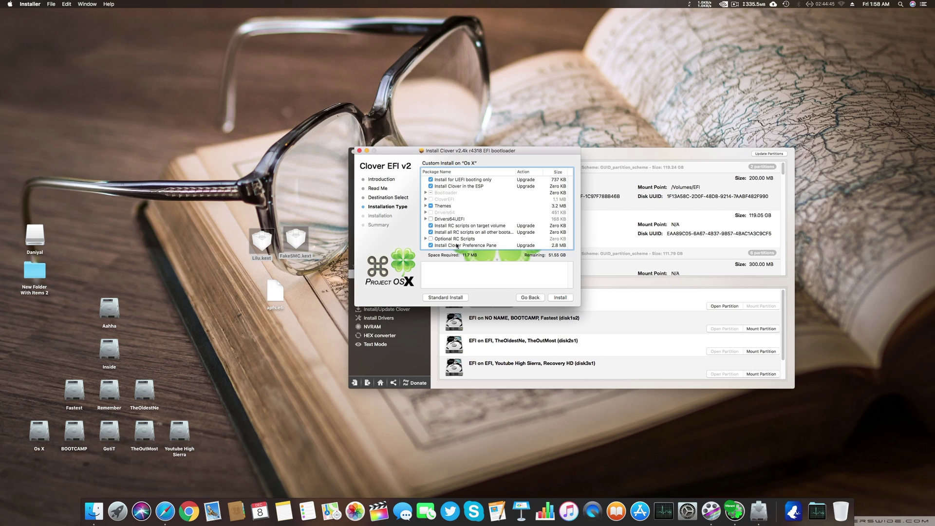
pyautogui.click(561, 299)
pyautogui.write('1')
pyautogui.press('Return')
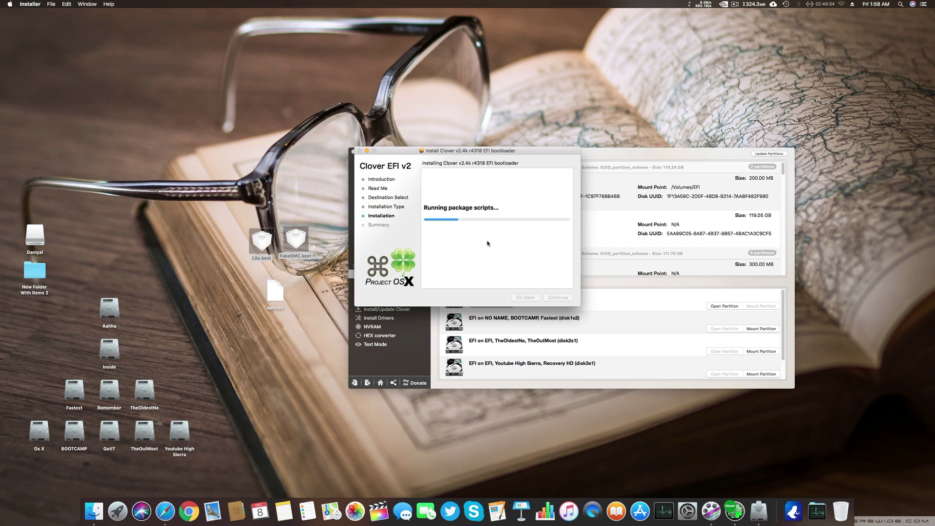
pyautogui.moveTo(449, 157); pyautogui.dragTo(445, 136)
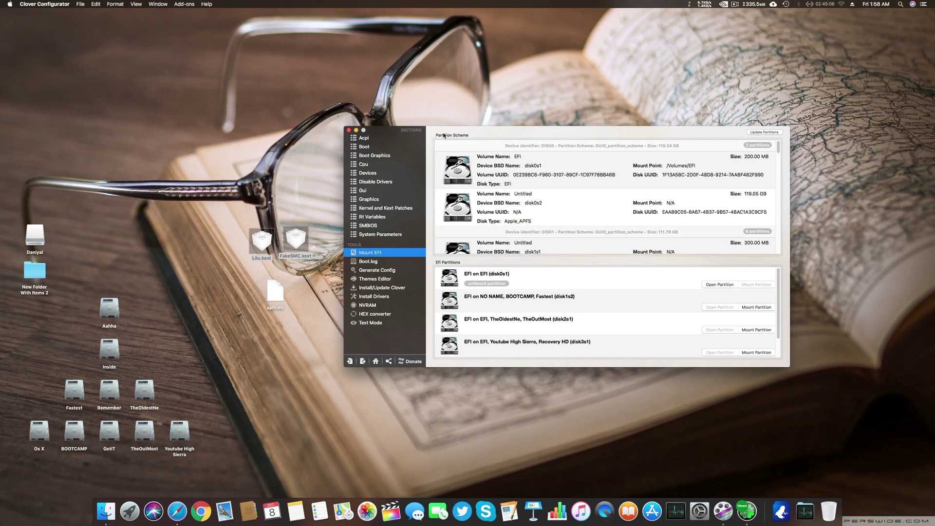
# Bring Clover Configurator forward and return from its home screen to the EFI partition list
pyautogui.moveTo(451, 134)
pyautogui.mouseDown()
pyautogui.moveTo(489, 171)
pyautogui.moveTo(450, 135)
pyautogui.mouseUp()
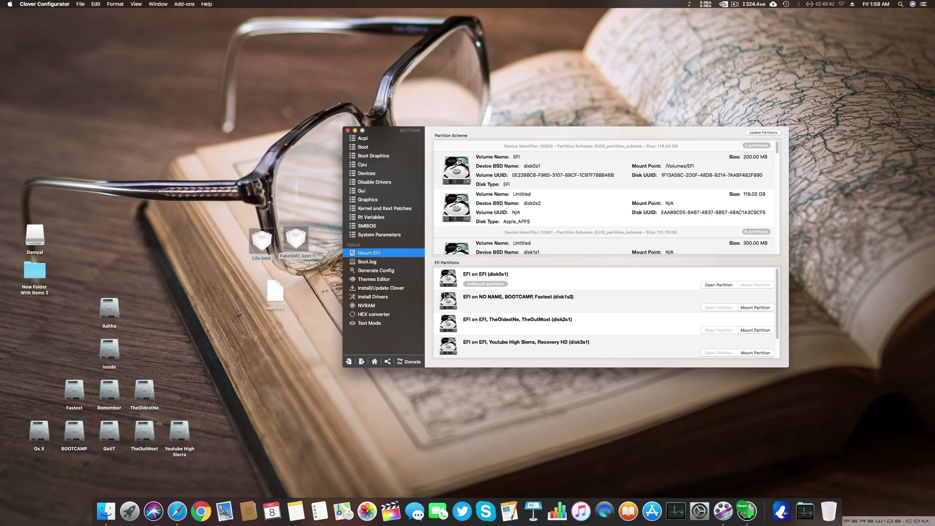
pyautogui.click(374, 362)
pyautogui.click(388, 254)
# Delete the EmuVariableUefi driver from the EFI partition's Install Drivers page and quit Clover Configurator
pyautogui.click(373, 297)
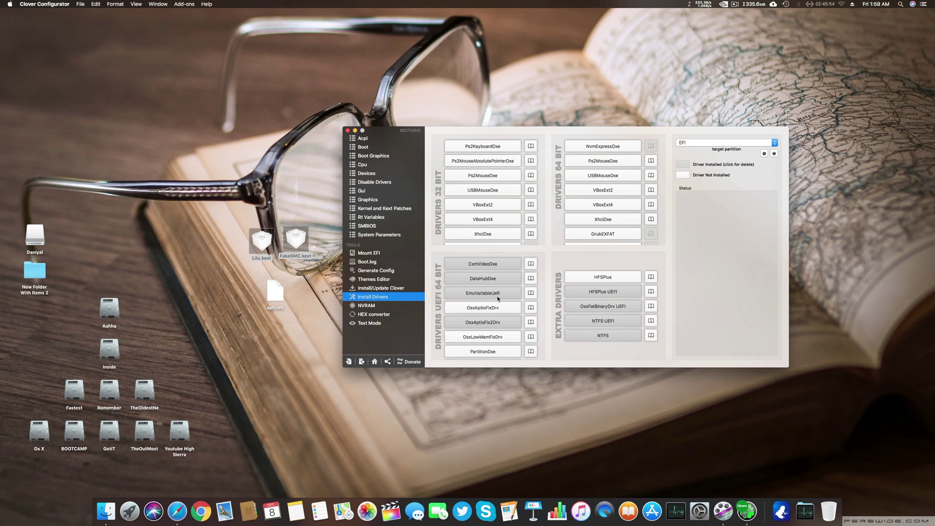
pyautogui.click(498, 299)
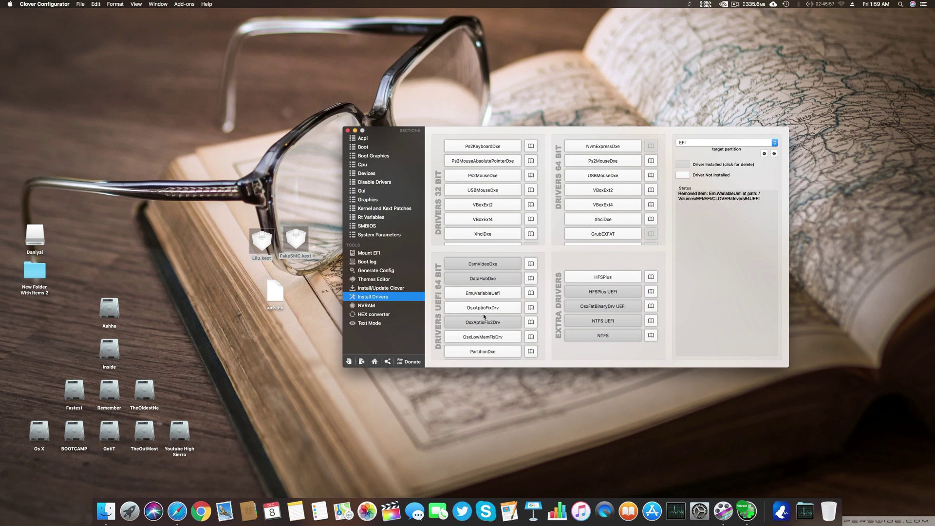
pyautogui.click(347, 131)
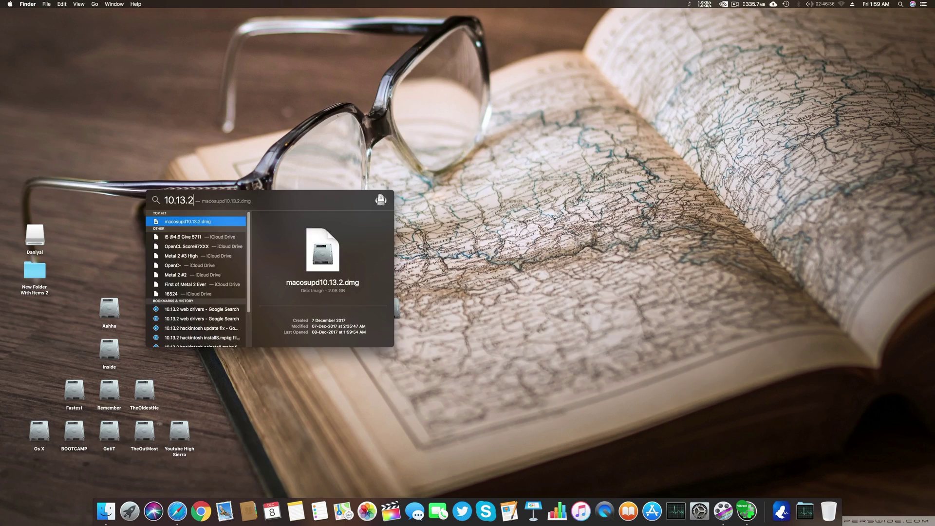